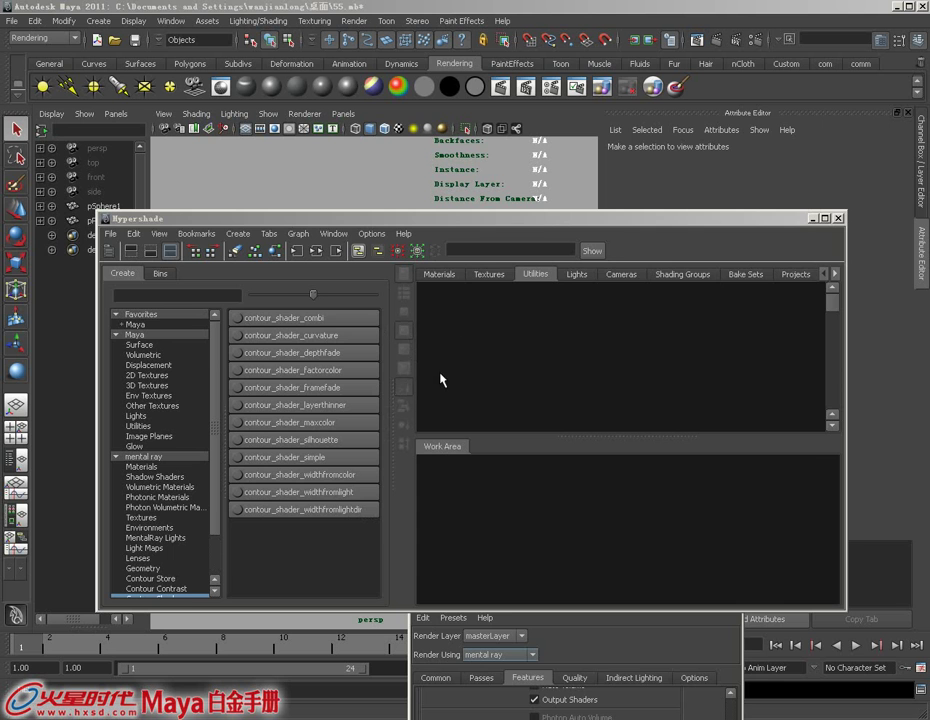
# Start a new scene, discarding the changes to 55.mb, and minimise the Hypershade window.
pyautogui.moveTo(439, 218); pyautogui.dragTo(424, 223)
pyautogui.hotkey('ctrl', 'n')
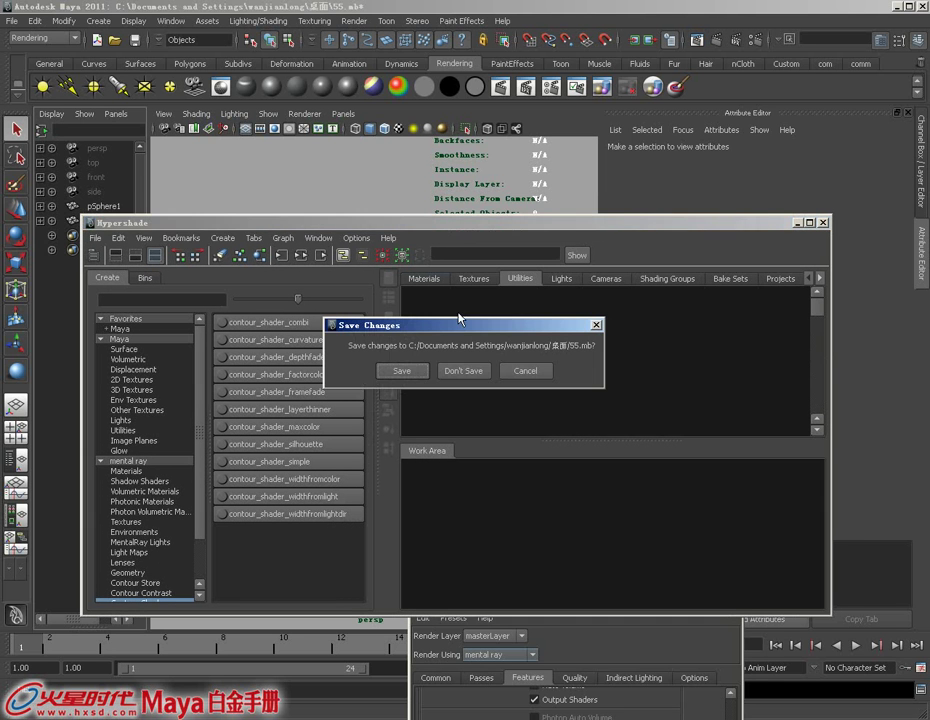
pyautogui.click(461, 370)
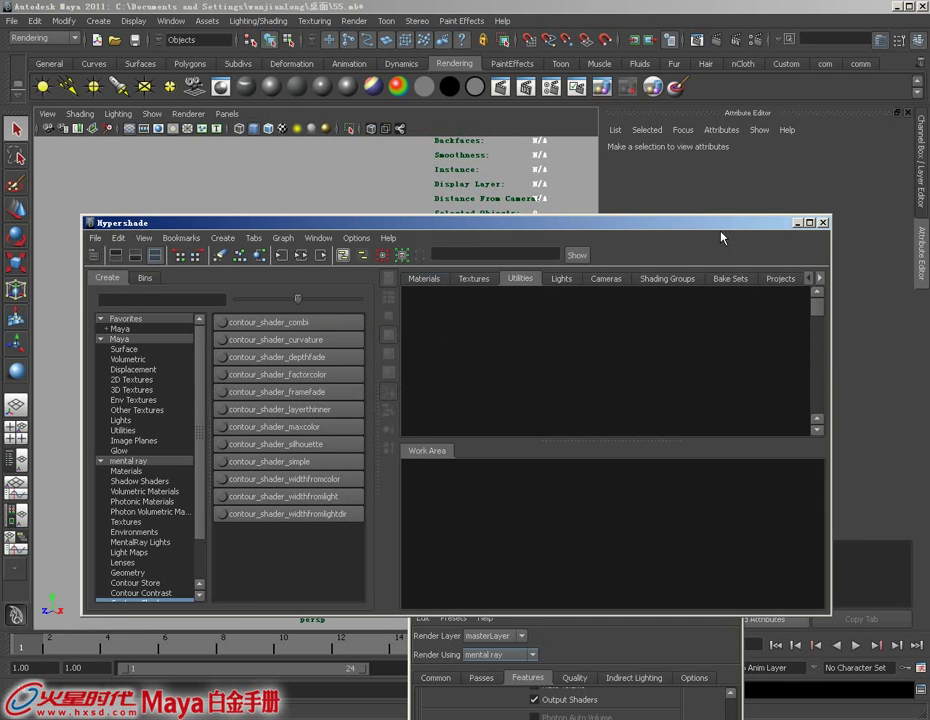
pyautogui.moveTo(795, 223); pyautogui.dragTo(700, 268)
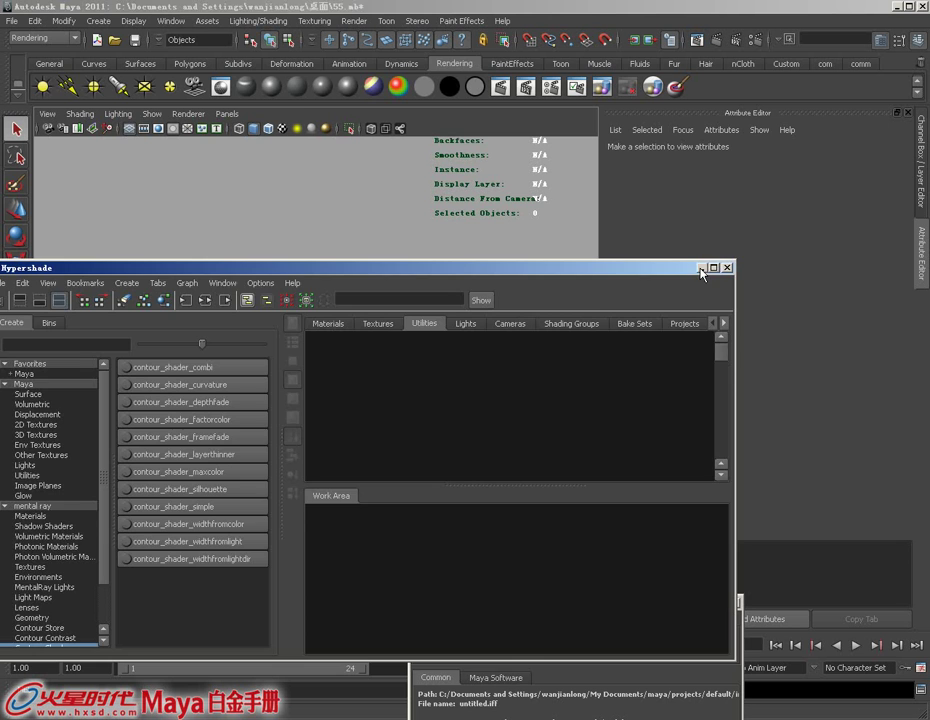
pyautogui.click(701, 268)
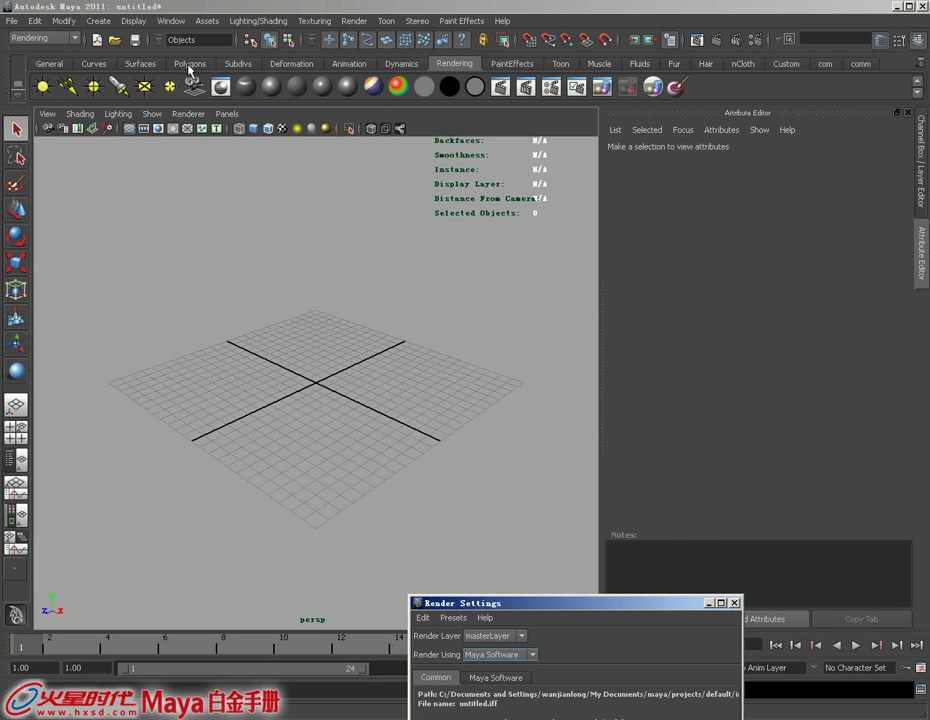
# Create a polygon sphere at the origin and raise it along Y until it rests on the grid.
pyautogui.click(190, 64)
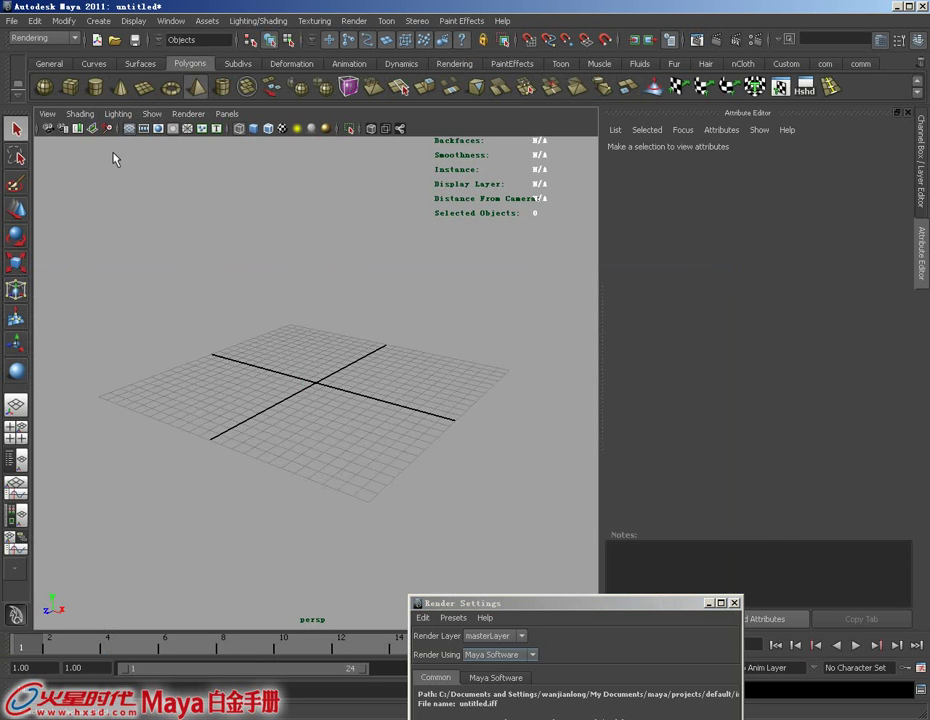
pyautogui.keyDown('alt'); pyautogui.moveTo(278, 332); pyautogui.dragTo(386, 401); pyautogui.keyUp('alt')
pyautogui.press('e')
pyautogui.press('w')
pyautogui.press('w')
pyautogui.moveTo(318, 316); pyautogui.dragTo(318, 228)
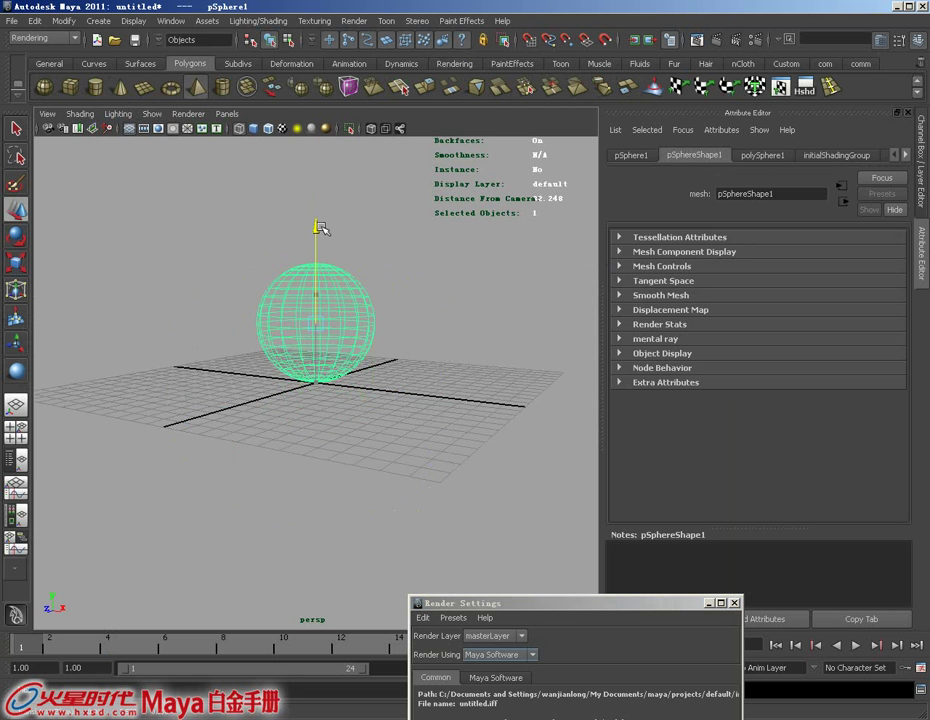
# Create a polygon plane under the sphere and scale it up uniformly into a large ground surface.
pyautogui.click(106, 66)
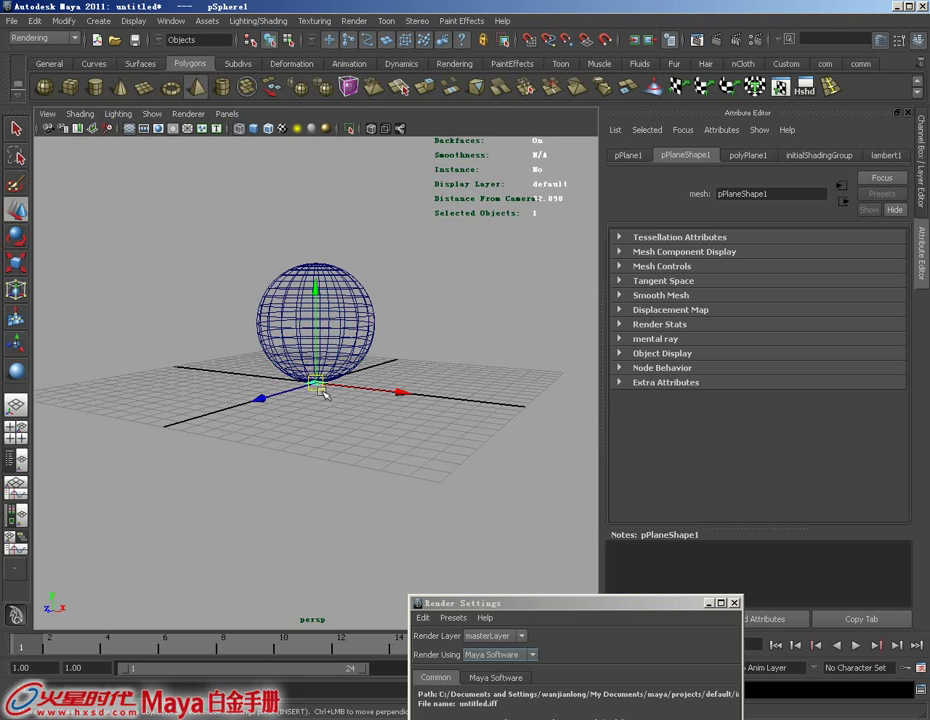
pyautogui.press('r')
pyautogui.moveTo(317, 384); pyautogui.dragTo(477, 347)
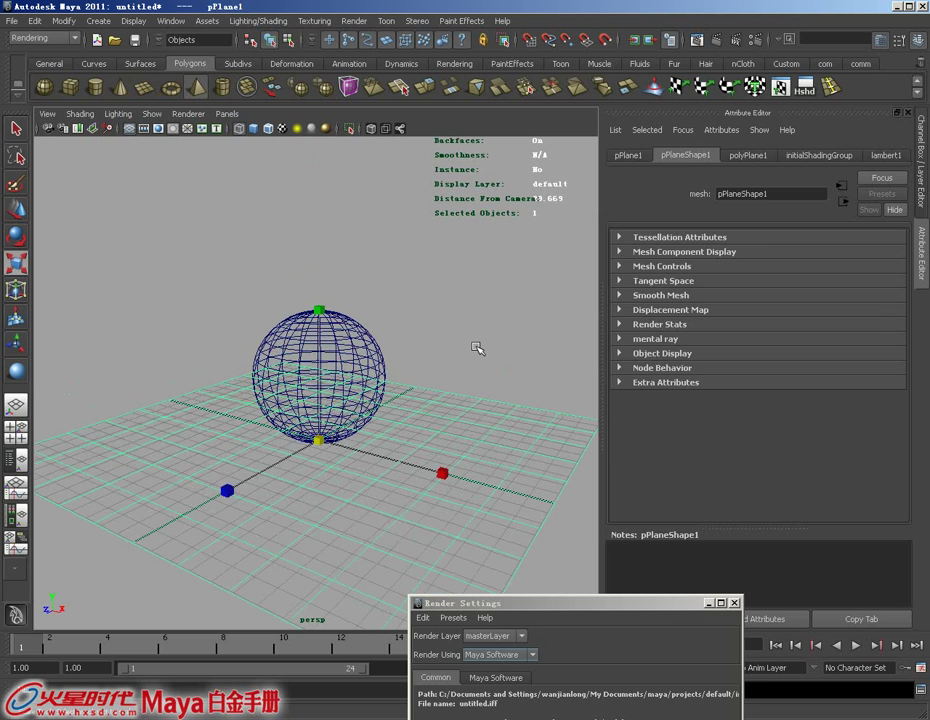
pyautogui.click(477, 347)
# Add a directional light, rotate it to shine diagonally down onto the sphere, and turn on its ray trace shadows.
pyautogui.click(455, 63)
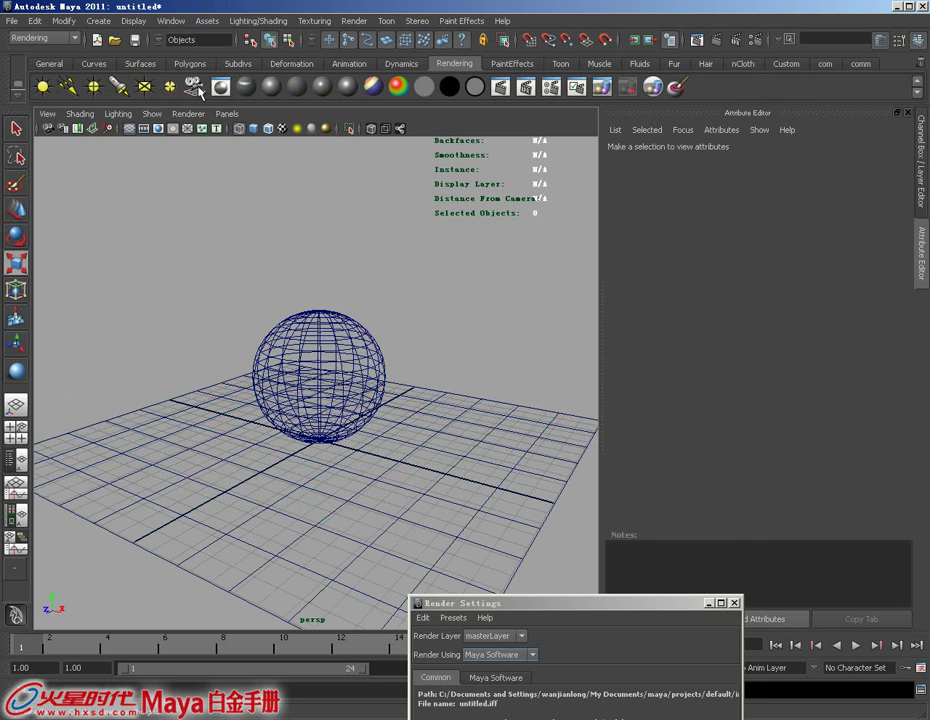
pyautogui.click(67, 86)
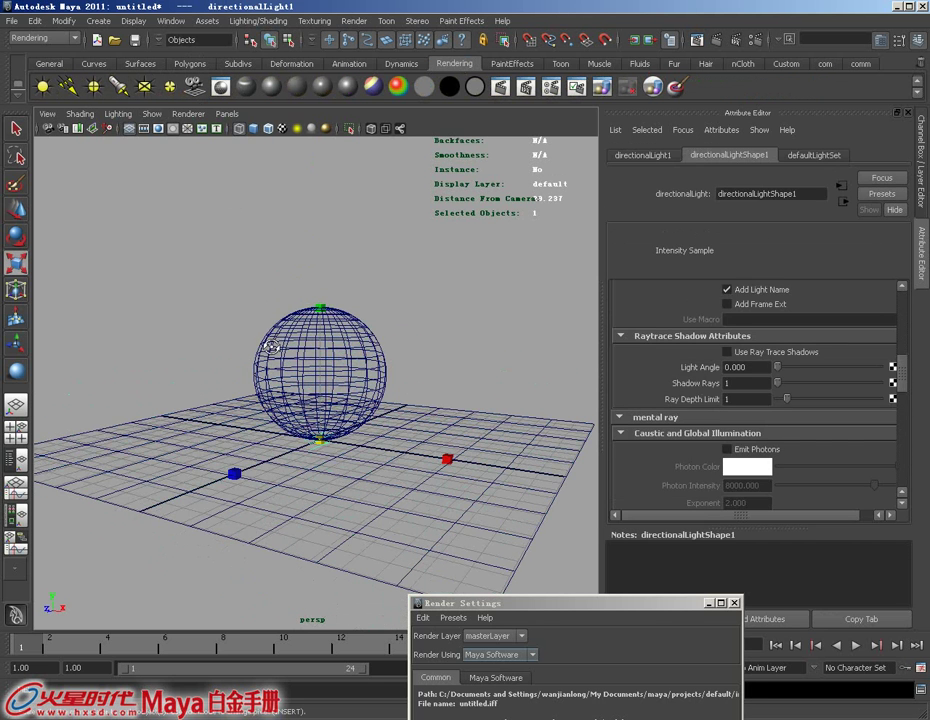
pyautogui.press('e')
pyautogui.press('w')
pyautogui.press('e')
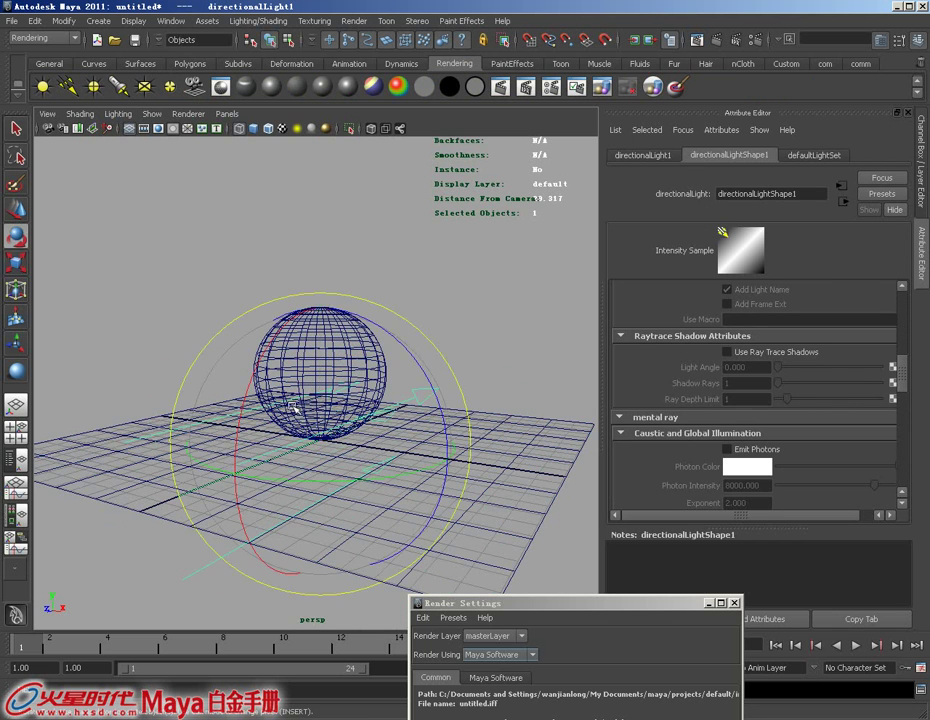
pyautogui.moveTo(296, 408)
pyautogui.mouseDown()
pyautogui.moveTo(322, 380)
pyautogui.moveTo(326, 355)
pyautogui.moveTo(322, 378)
pyautogui.moveTo(388, 446)
pyautogui.moveTo(461, 343)
pyautogui.mouseUp()
pyautogui.press('5')
pyautogui.click(727, 352)
pyautogui.click(502, 349)
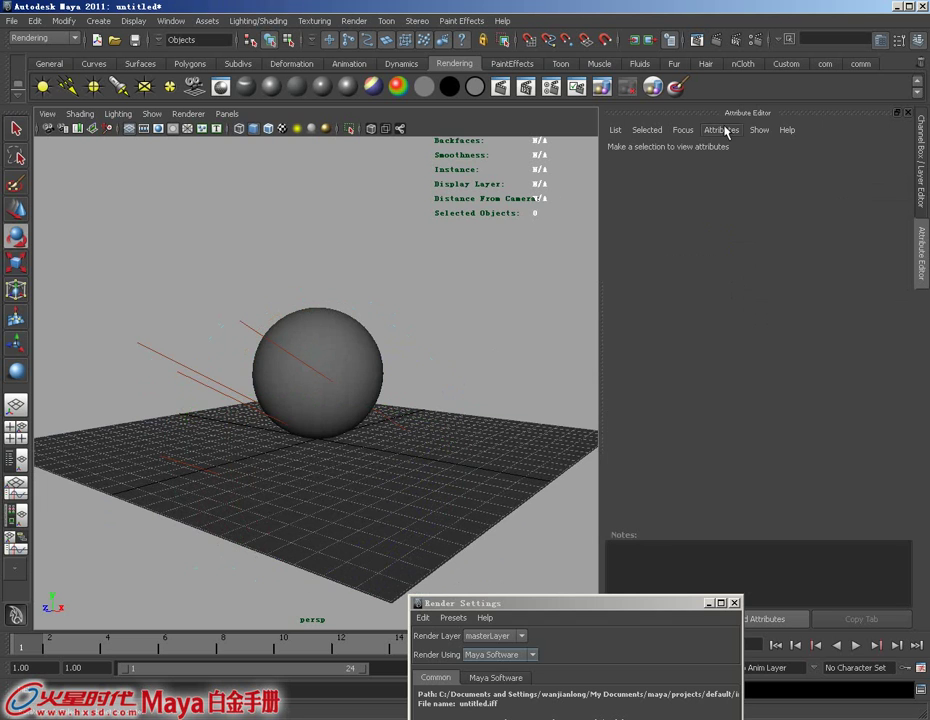
# Set the scene's renderer to mental ray in the Render Settings.
pyautogui.click(561, 607)
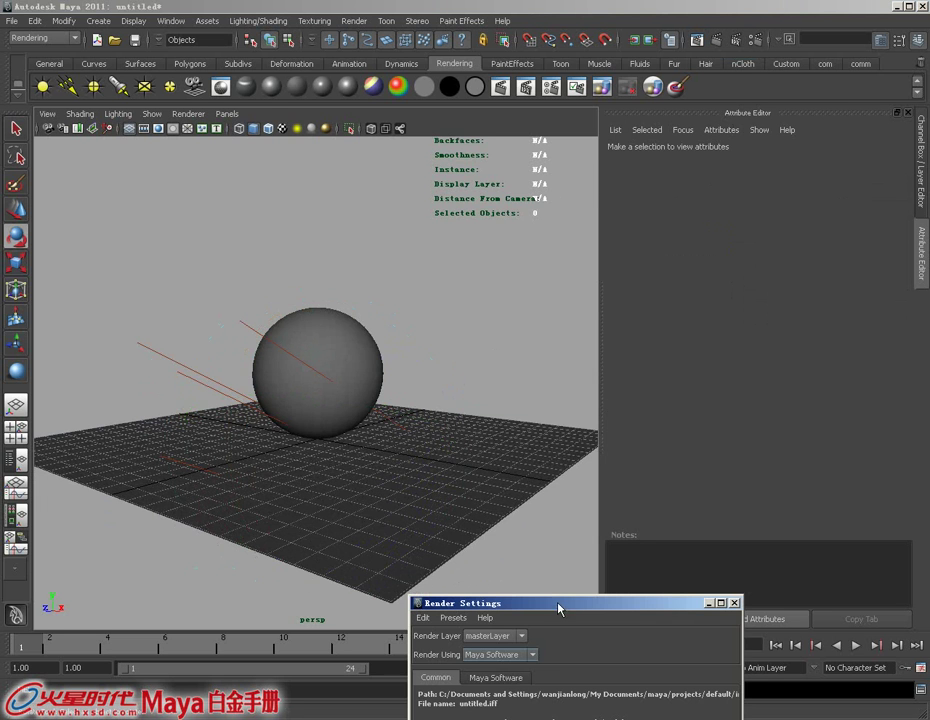
pyautogui.moveTo(558, 607); pyautogui.dragTo(484, 179)
pyautogui.click(455, 226)
pyautogui.click(420, 305)
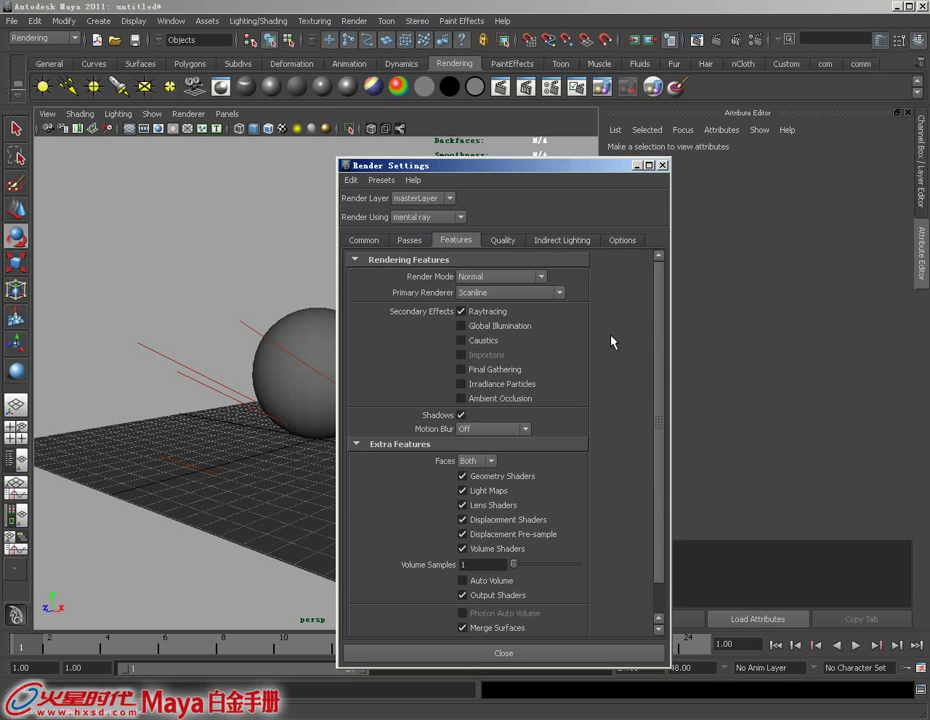
# Enable contour rendering in the mental ray Contours settings.
pyautogui.moveTo(660, 288); pyautogui.dragTo(650, 384)
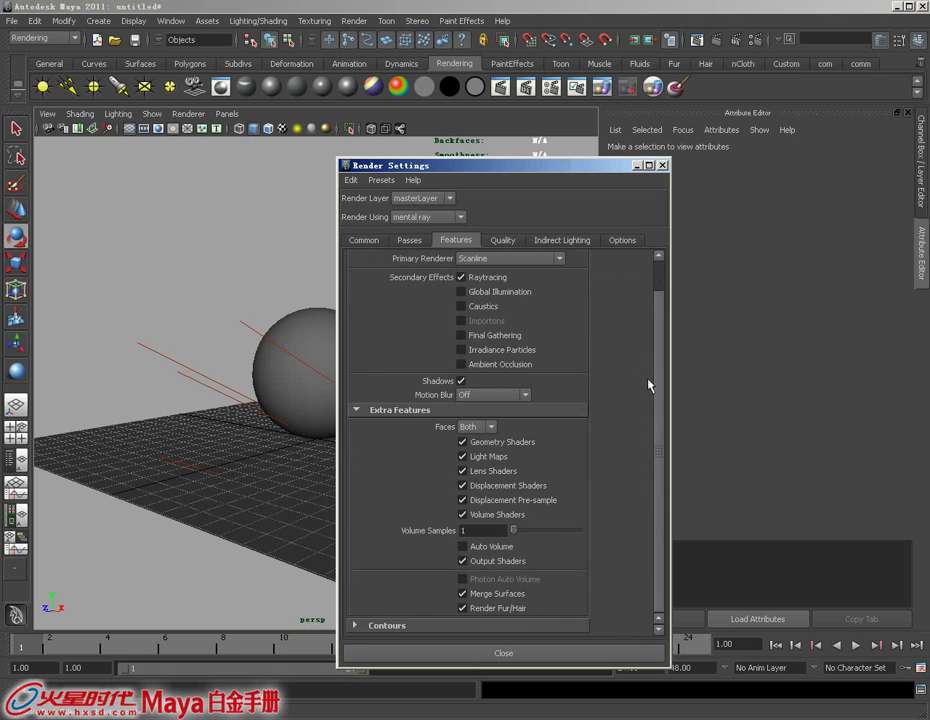
pyautogui.click(363, 628)
pyautogui.moveTo(667, 325); pyautogui.dragTo(666, 430)
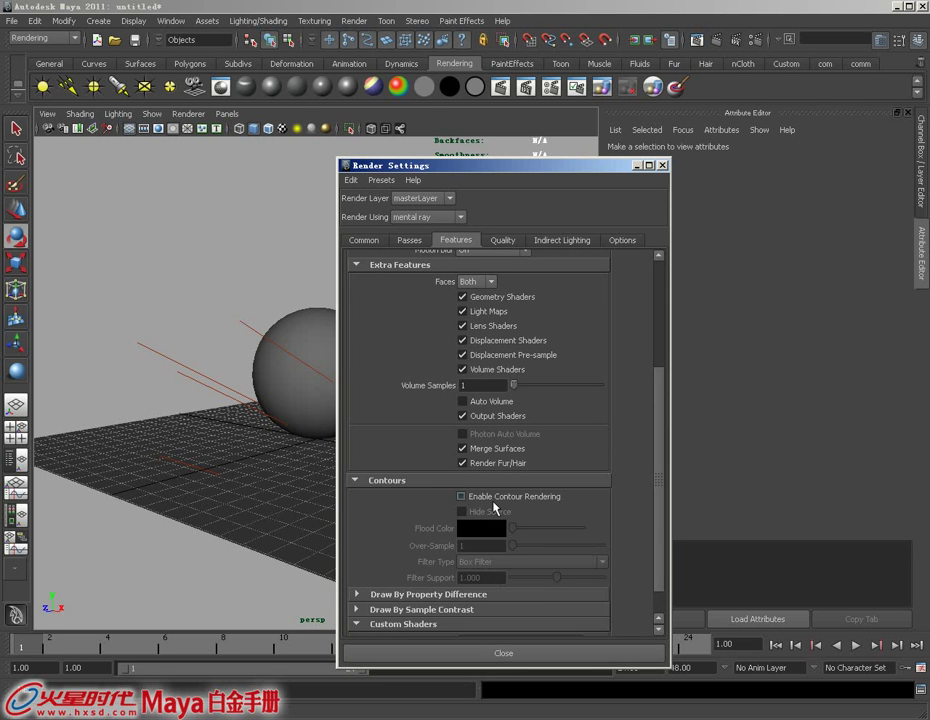
pyautogui.click(463, 497)
# Assign contour_contrast_function_levels as the contrast shader and contour_store_function as the store shader for contour rendering.
pyautogui.scroll(-1, 633, 512)
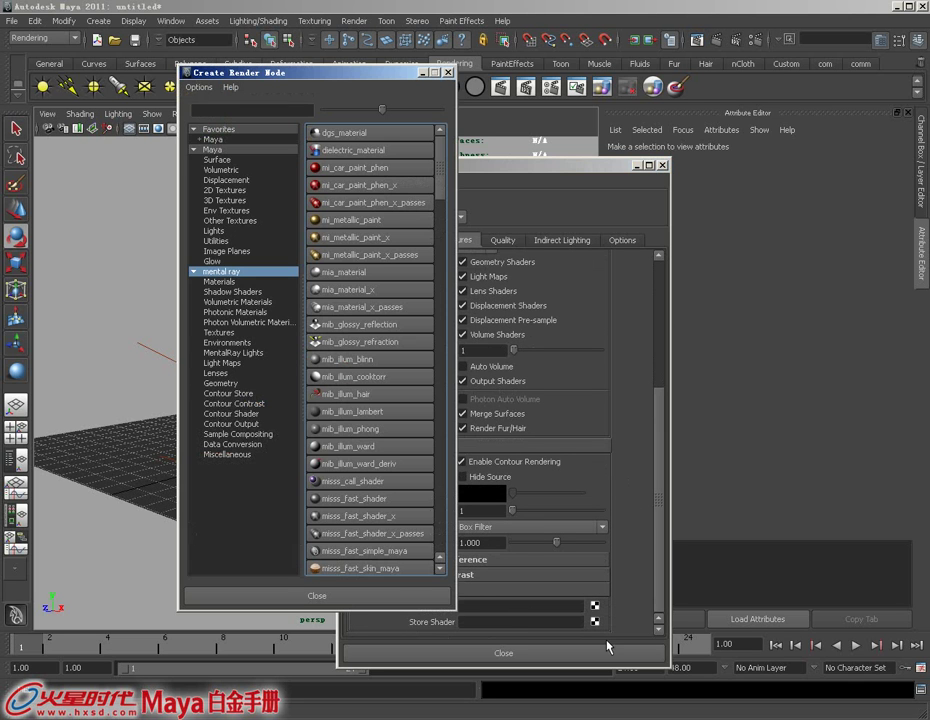
pyautogui.click(208, 403)
pyautogui.click(322, 132)
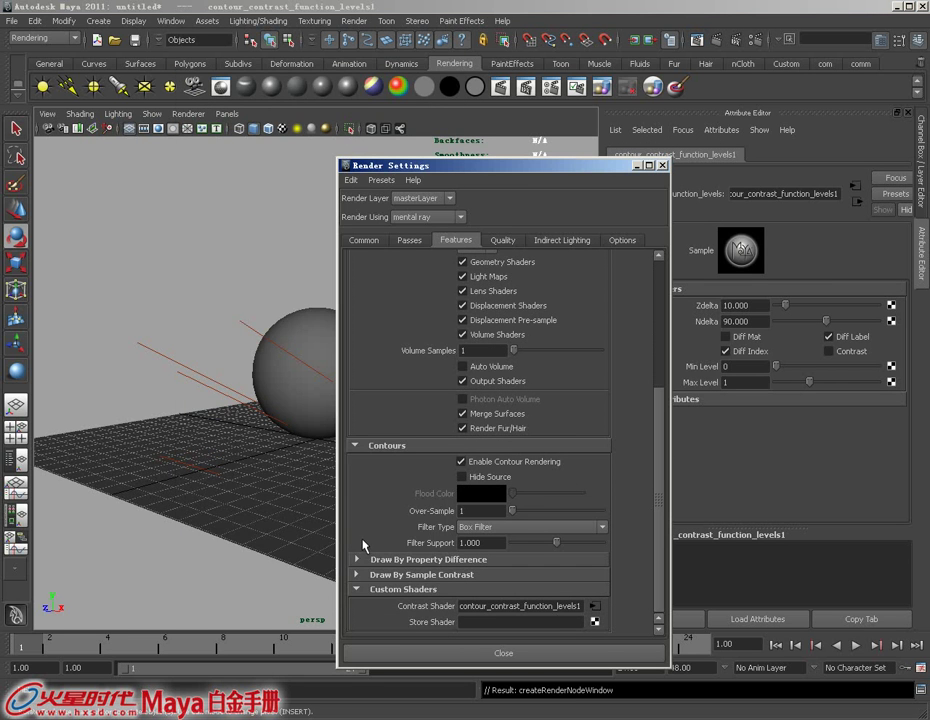
pyautogui.click(212, 393)
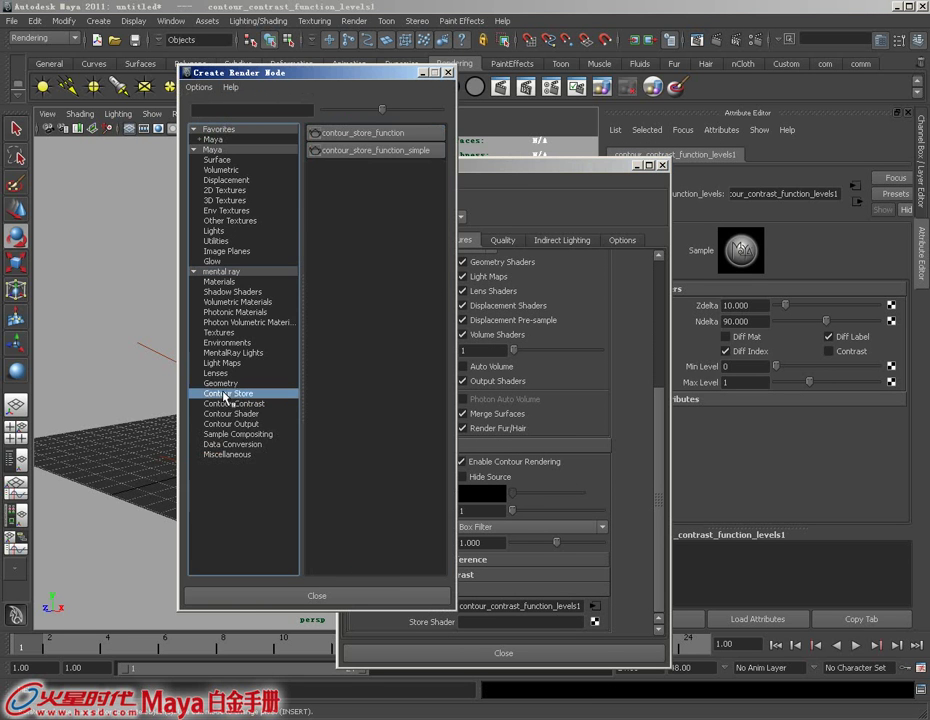
pyautogui.click(360, 133)
pyautogui.moveTo(476, 168); pyautogui.dragTo(376, 486)
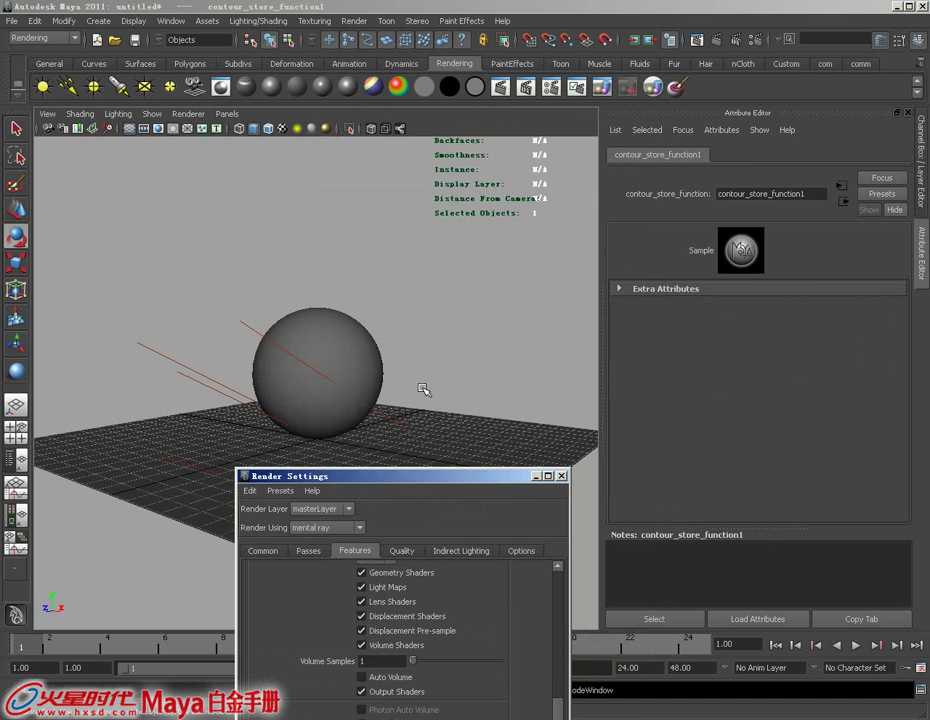
# Assign a contour_shader_widthfromlightdir node as the contour shader of the sphere's initialShadingGroup.
pyautogui.click(363, 340)
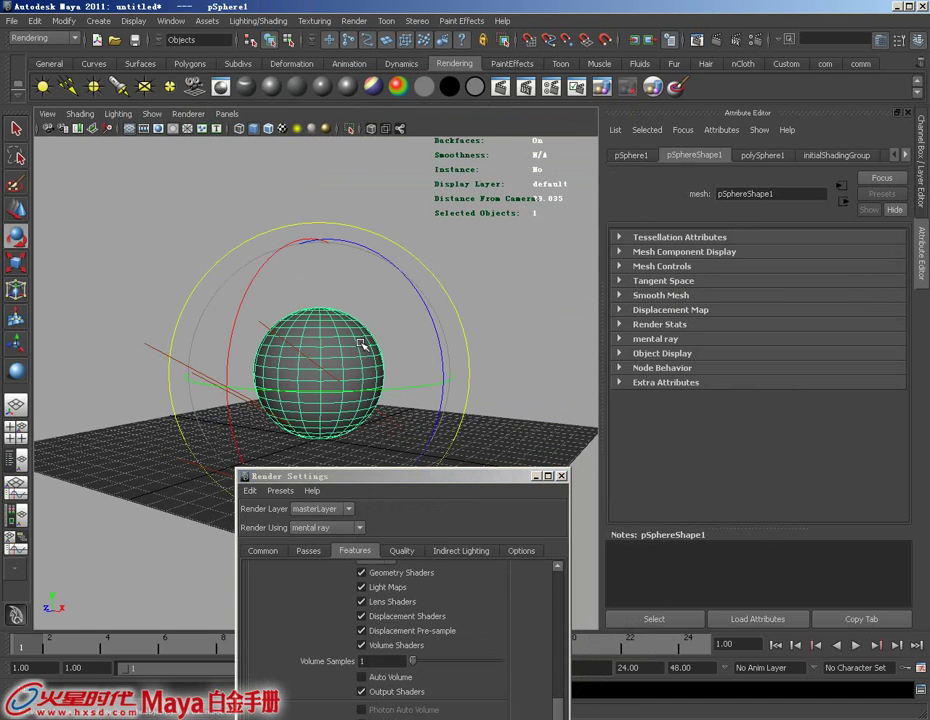
pyautogui.moveTo(363, 344); pyautogui.dragTo(373, 545, button='right')
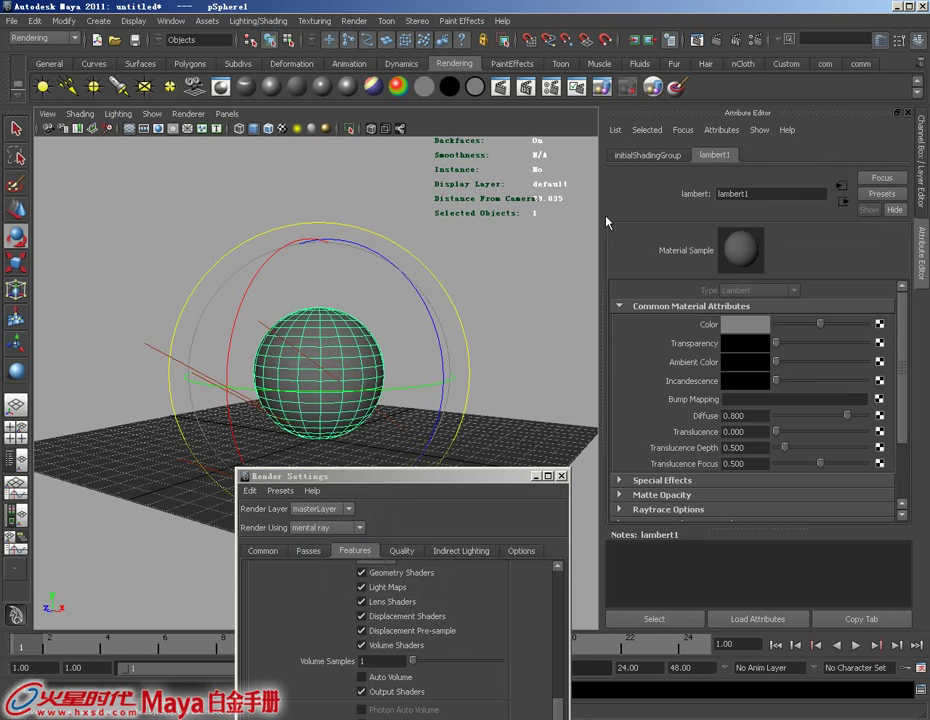
pyautogui.click(640, 156)
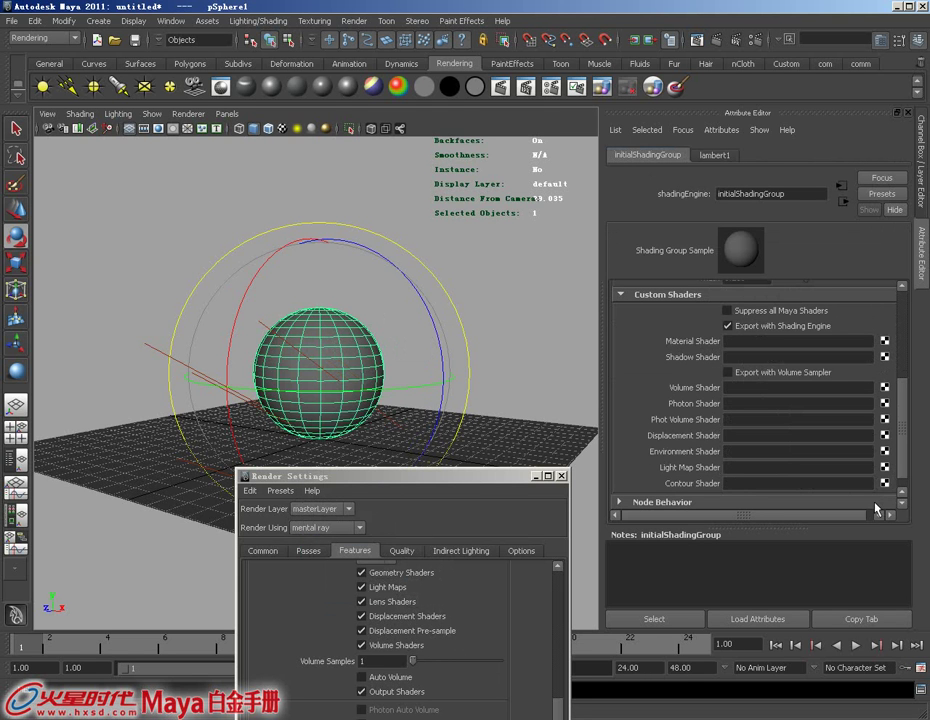
pyautogui.click(884, 483)
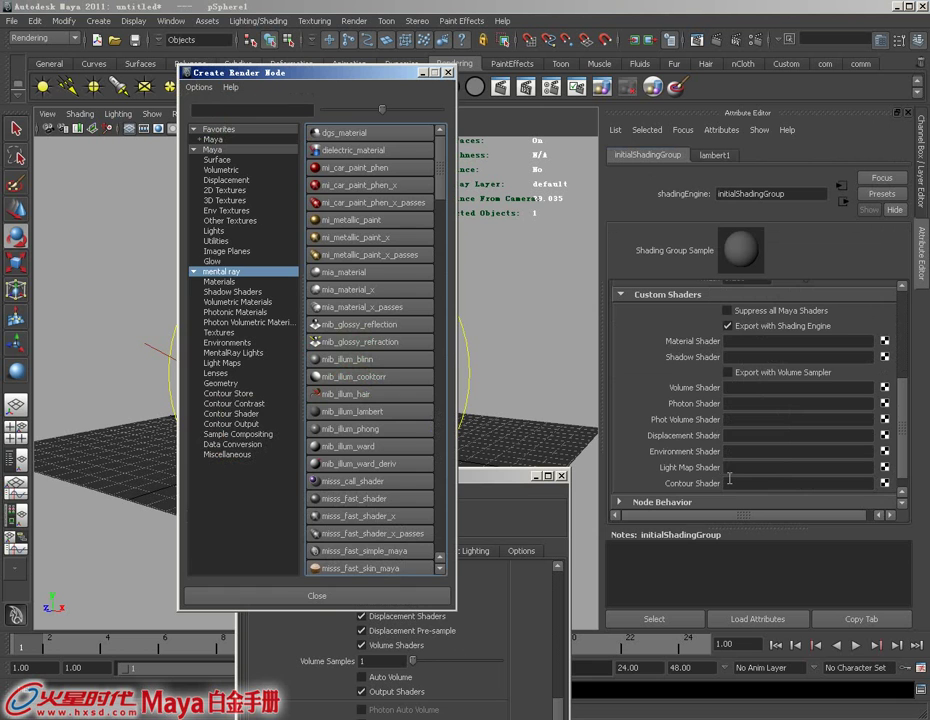
pyautogui.click(238, 405)
pyautogui.click(238, 414)
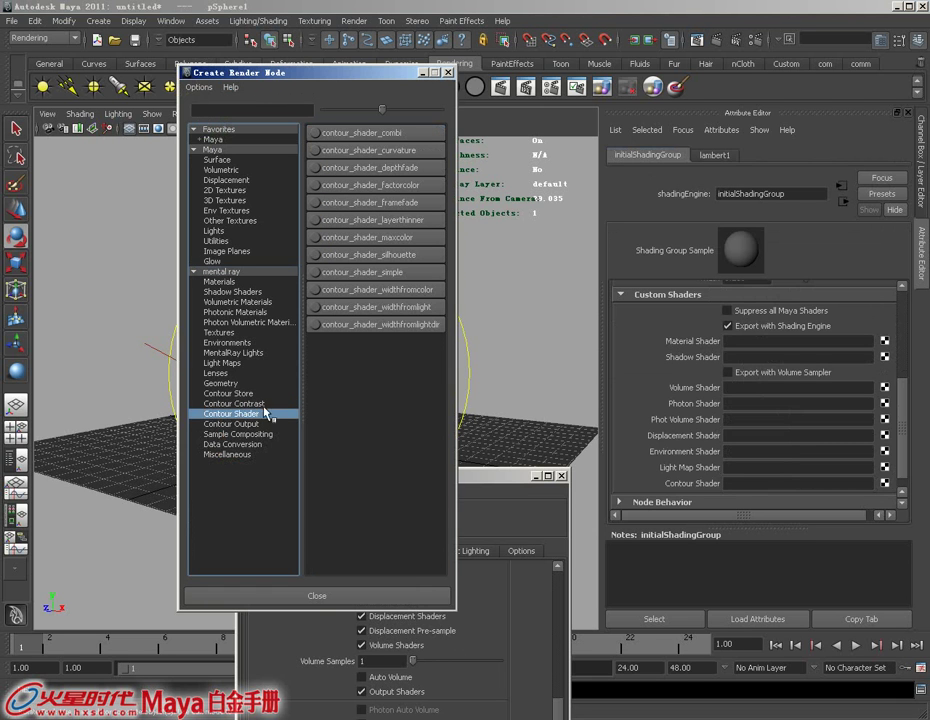
pyautogui.click(390, 326)
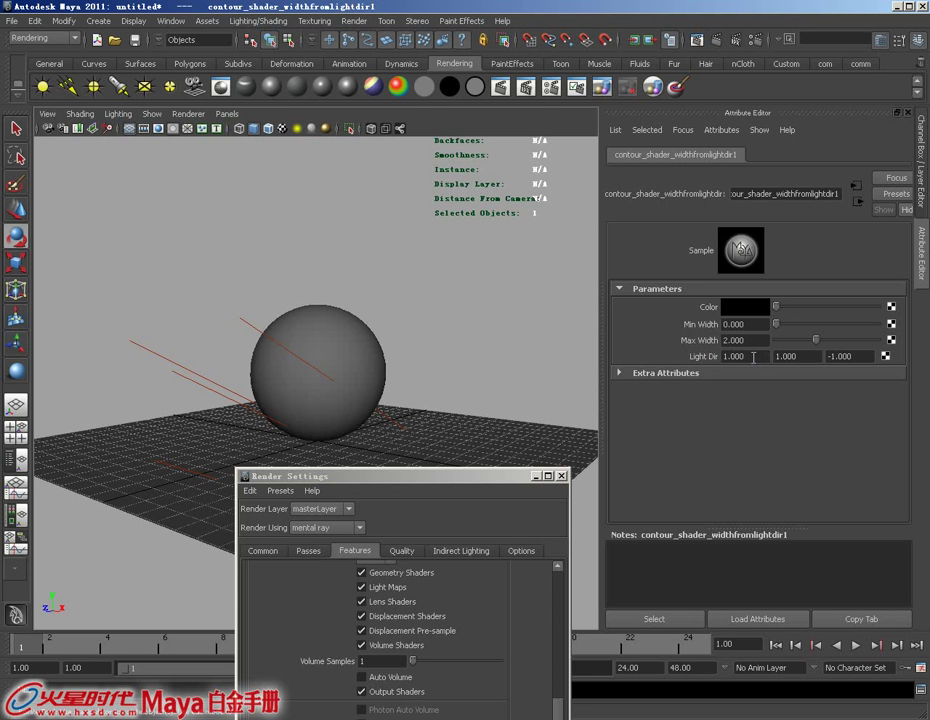
# Check the contour shader's Light Dir values and set its contour color to red.
pyautogui.click(792, 356)
pyautogui.click(852, 356)
pyautogui.click(862, 356)
pyautogui.click(745, 356)
pyautogui.click(738, 313)
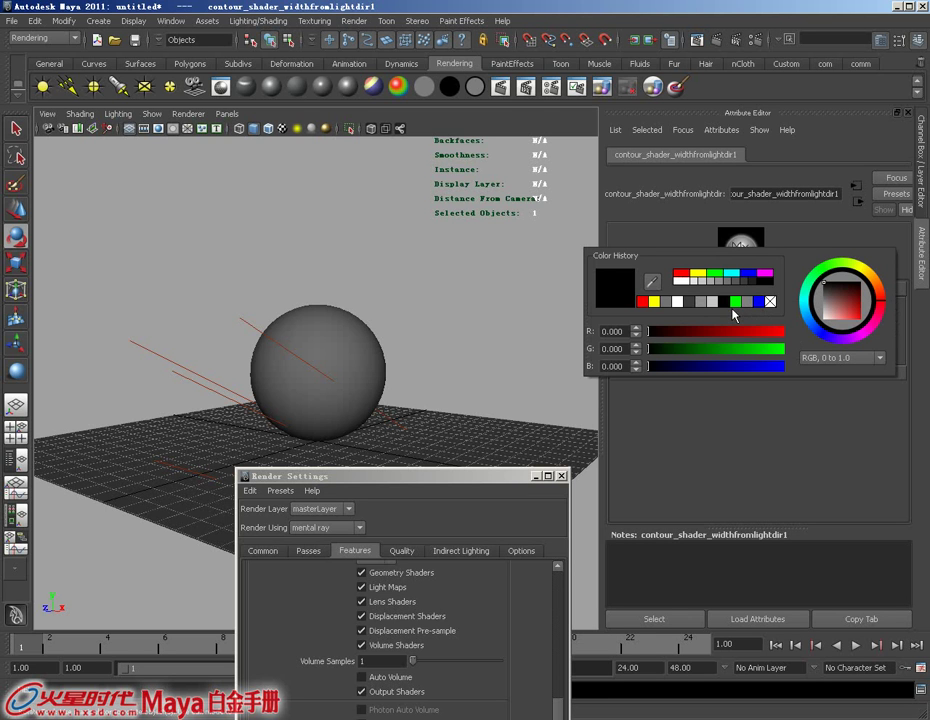
pyautogui.click(680, 273)
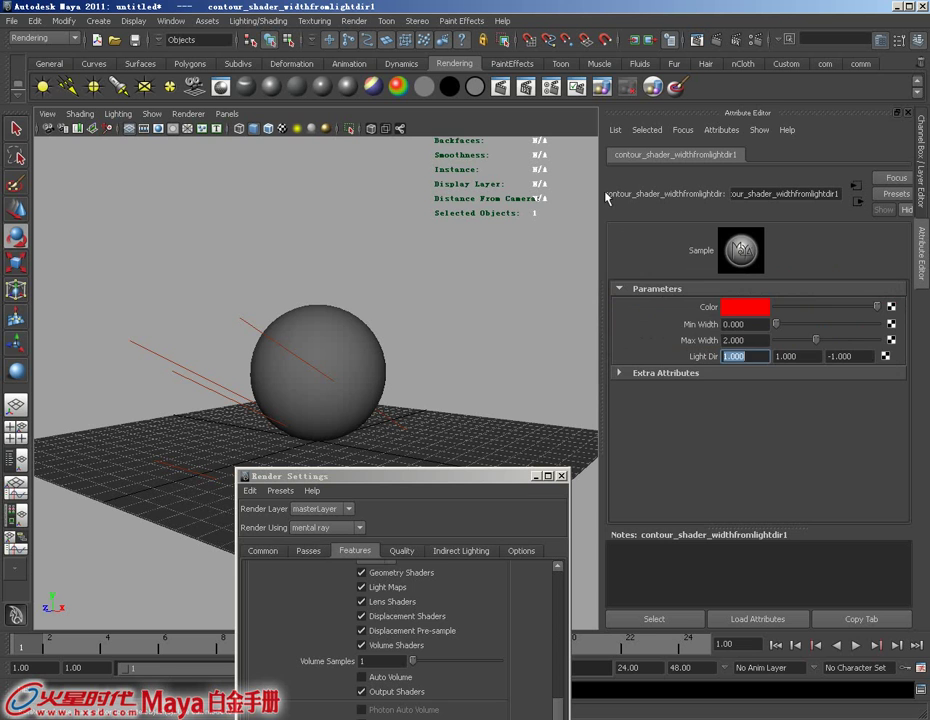
# Set the contour shader's Max Width to 0.5 and Min Width to 0.1.
pyautogui.click(763, 339)
pyautogui.write('0.5')
pyautogui.press('Return')
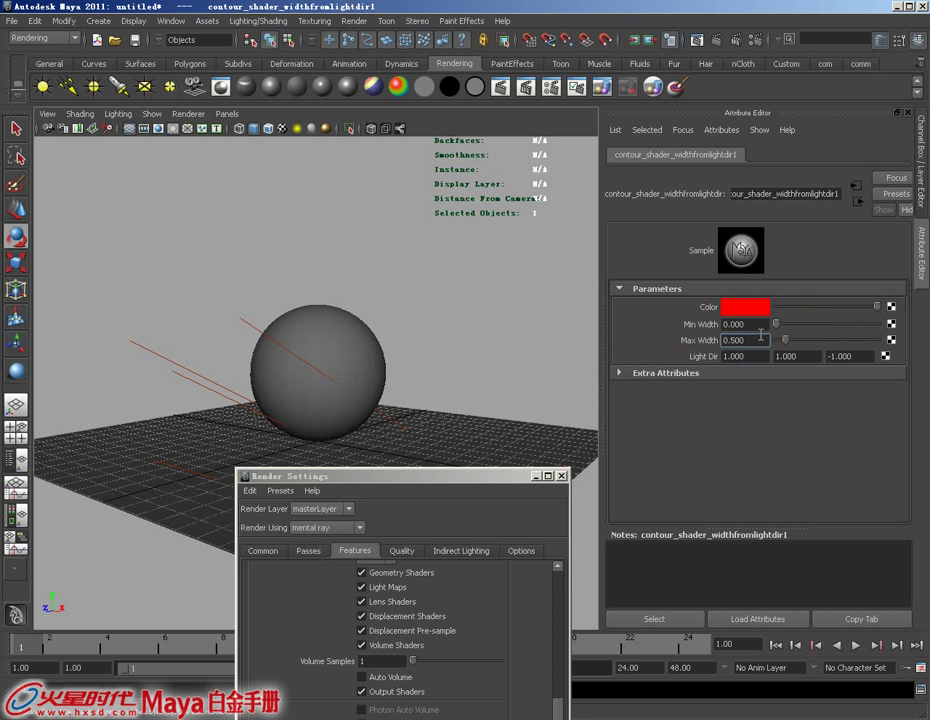
pyautogui.click(758, 324)
pyautogui.write('0.1')
pyautogui.press('Return')
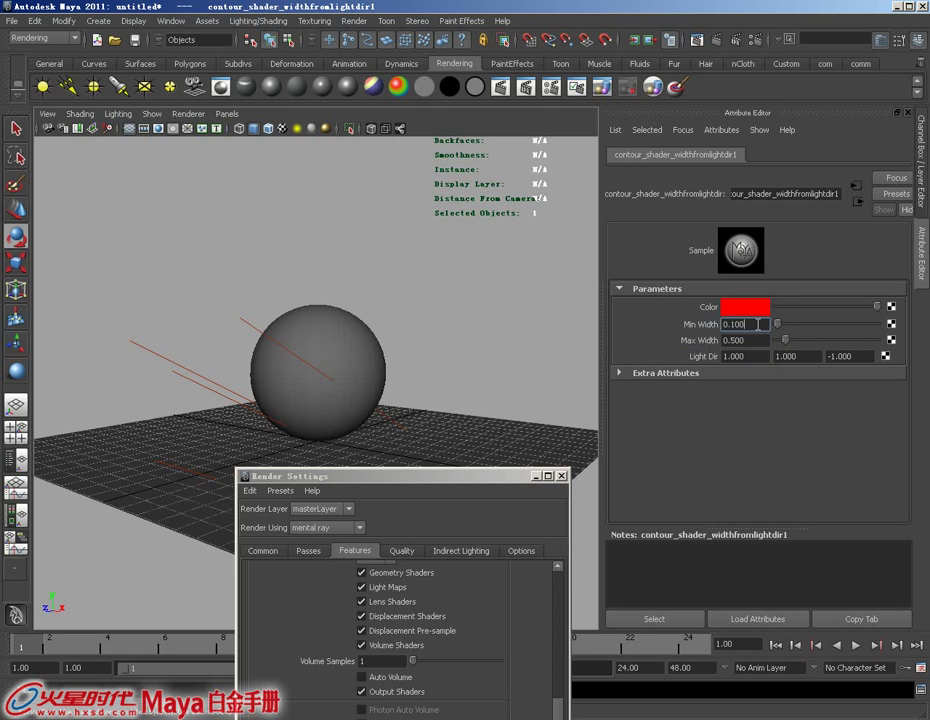
# Open the contour contrast shader's attributes and turn off Diff Index.
pyautogui.moveTo(475, 480); pyautogui.dragTo(405, 211)
pyautogui.click(424, 646)
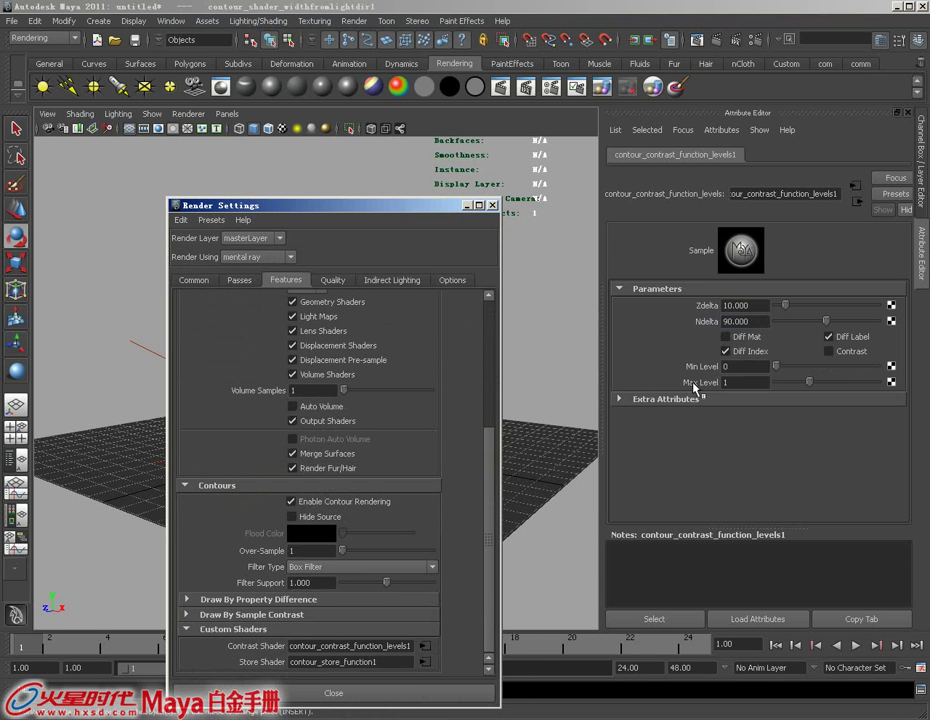
pyautogui.moveTo(400, 205); pyautogui.dragTo(448, 480)
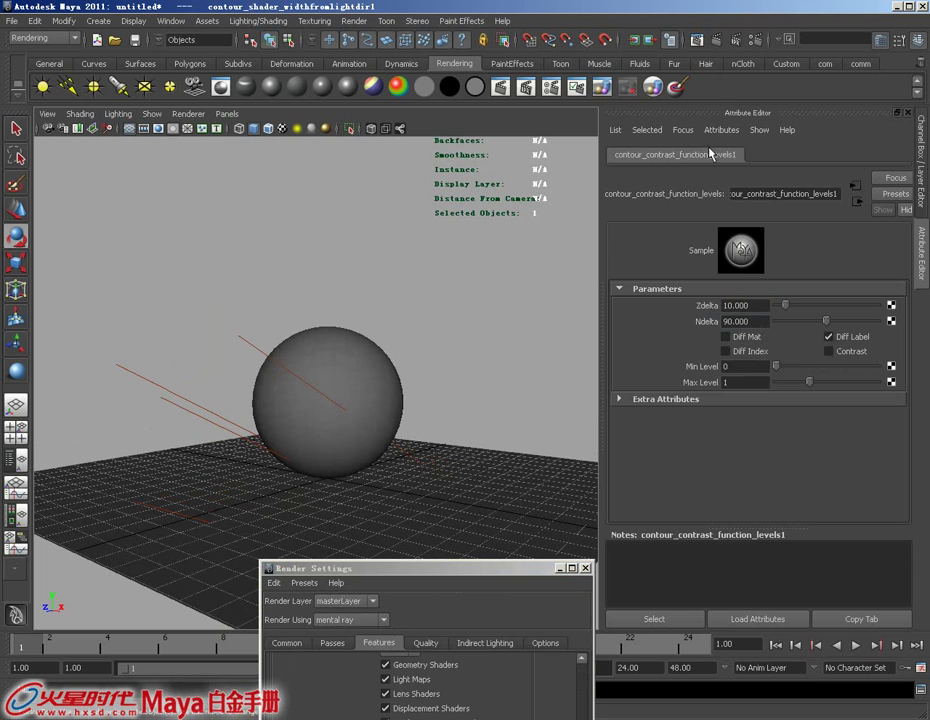
# Render the perspective view with mental ray to check the contour lines, and move the render window off the scene.
pyautogui.click(719, 42)
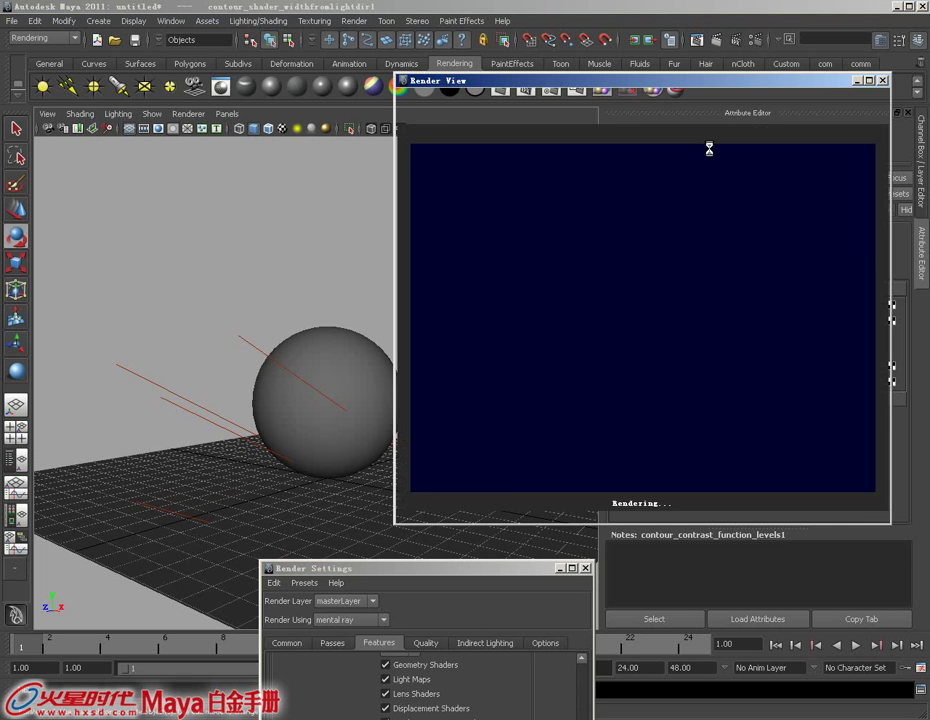
pyautogui.moveTo(724, 84); pyautogui.dragTo(395, 81)
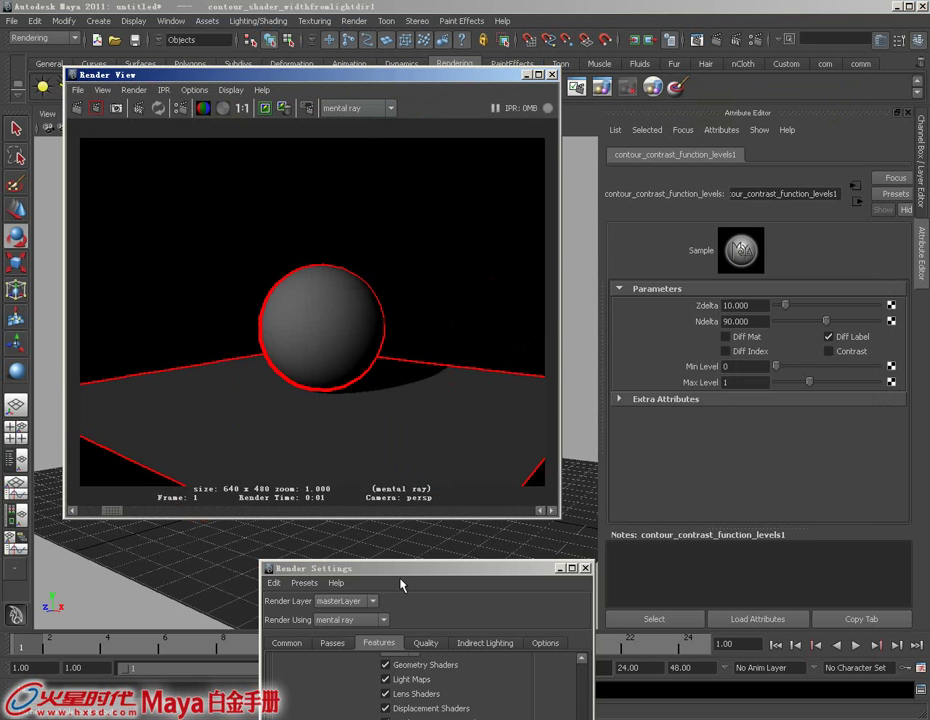
pyautogui.moveTo(438, 78); pyautogui.dragTo(367, 513)
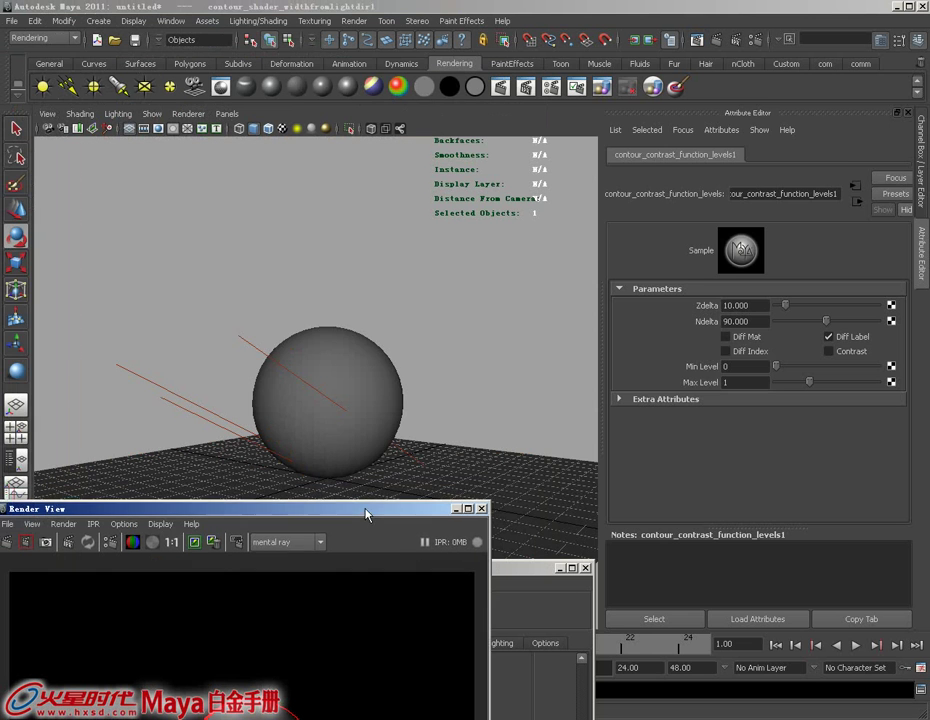
# Open the contour shader from the sphere's shading group and set its Light Dir to -1, 1, 1.
pyautogui.click(346, 375)
pyautogui.moveTo(360, 371); pyautogui.dragTo(386, 570, button='right')
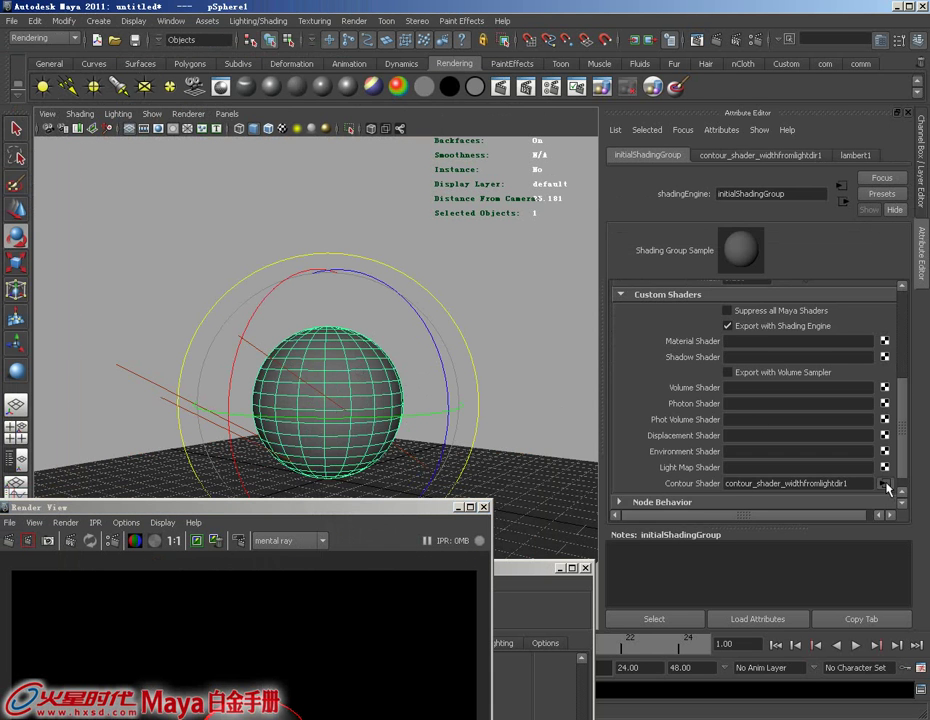
pyautogui.click(883, 477)
pyautogui.moveTo(388, 508); pyautogui.dragTo(481, 141)
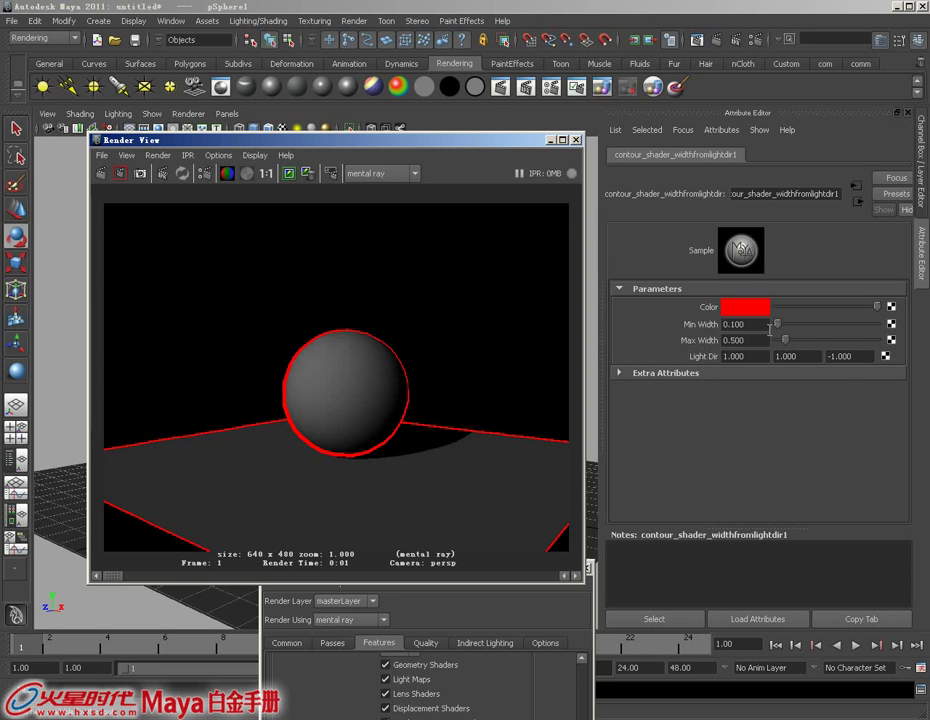
pyautogui.click(862, 357)
pyautogui.write('1.000')
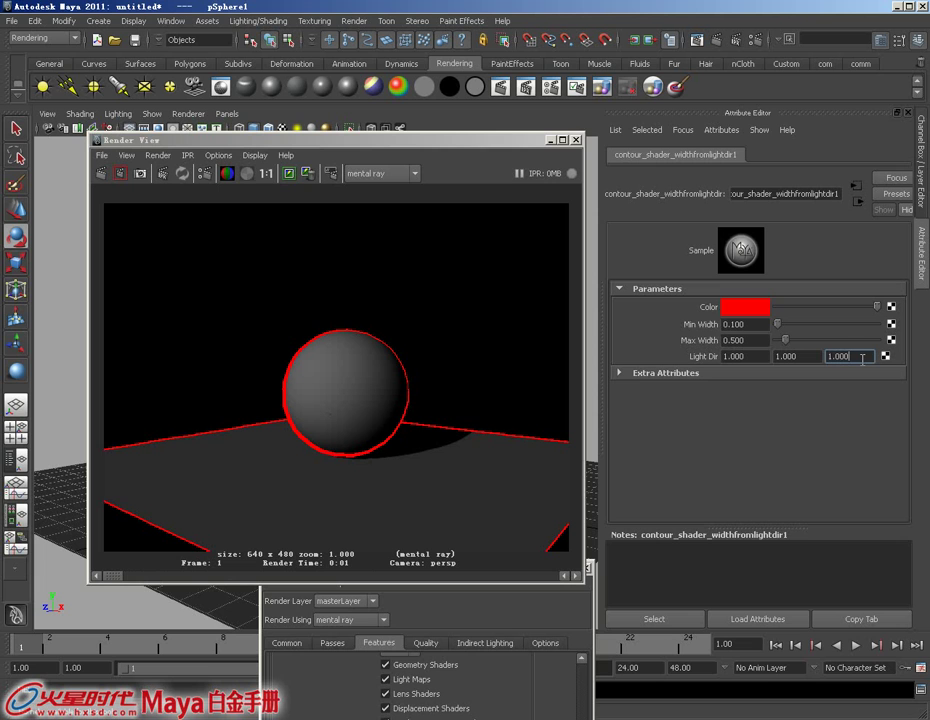
pyautogui.click(758, 355)
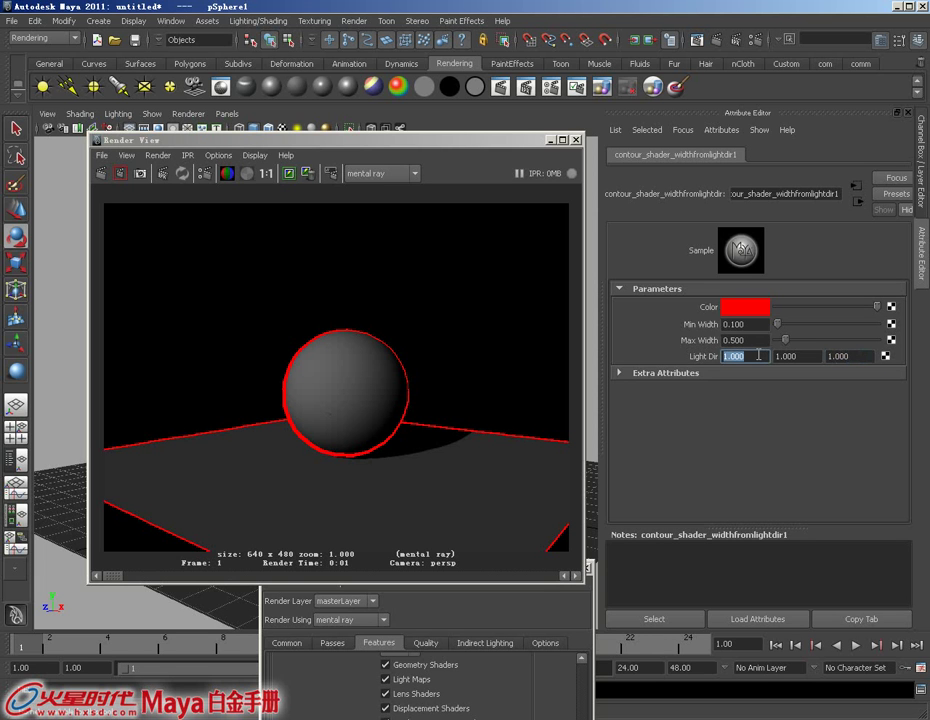
pyautogui.write('-')
# Re-render the perspective view with mental ray to check the contour width under the changed light direction.
pyautogui.click(232, 145)
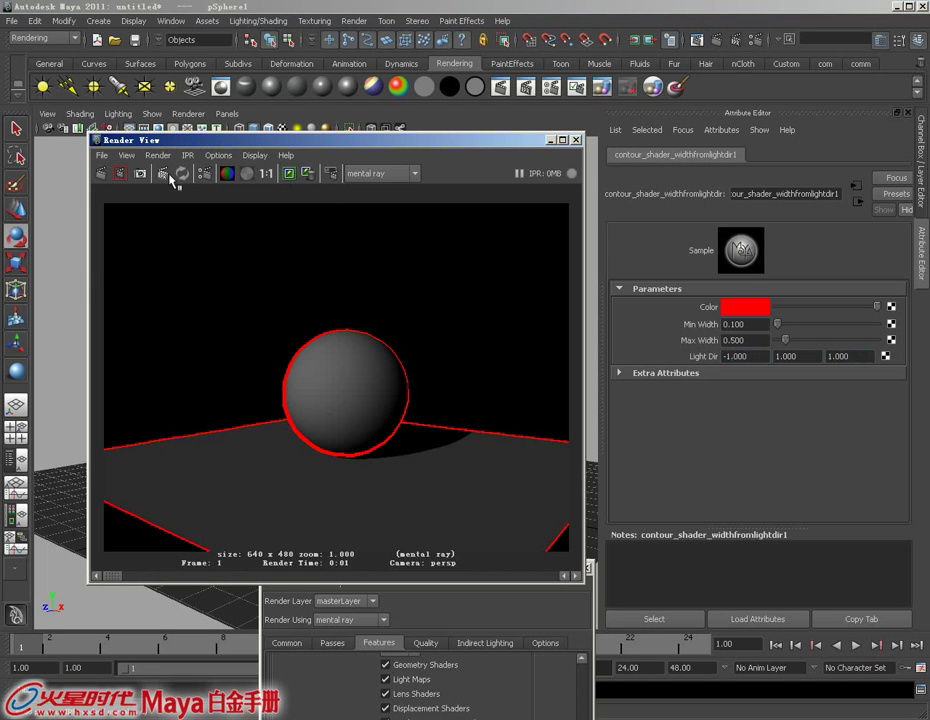
pyautogui.click(100, 175)
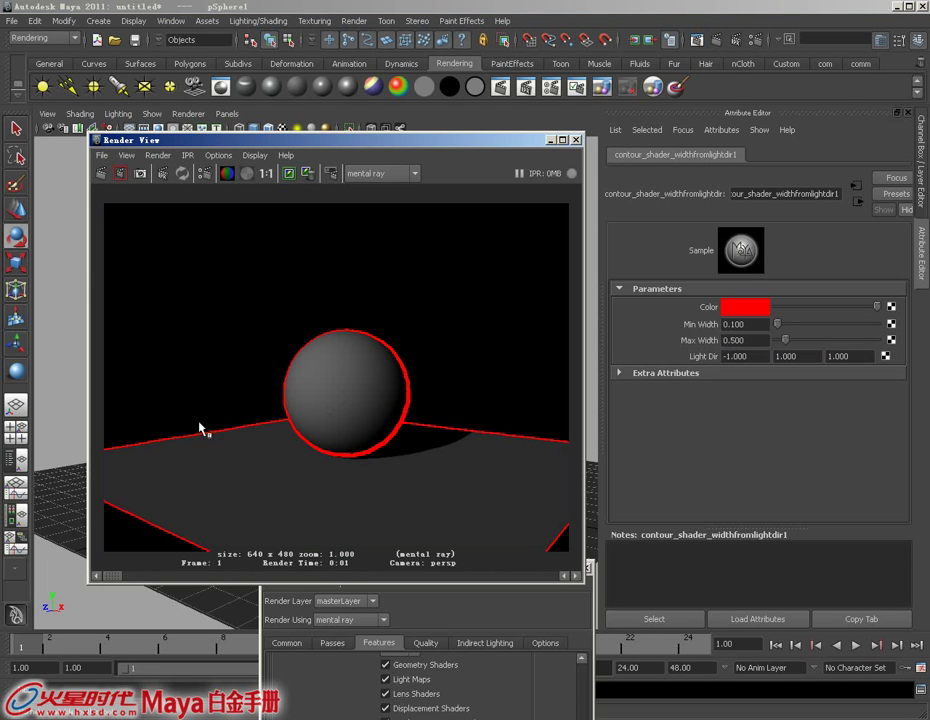
pyautogui.moveTo(110, 576)
pyautogui.mouseDown()
pyautogui.moveTo(132, 576)
pyautogui.moveTo(106, 577)
pyautogui.mouseUp()
pyautogui.moveTo(393, 142); pyautogui.dragTo(385, 142)
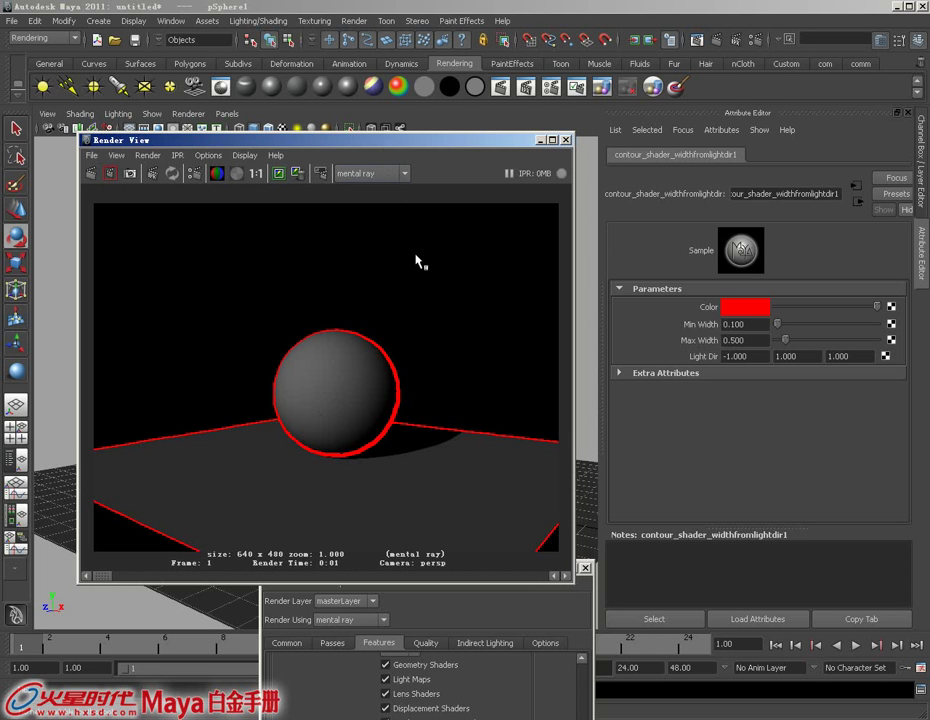